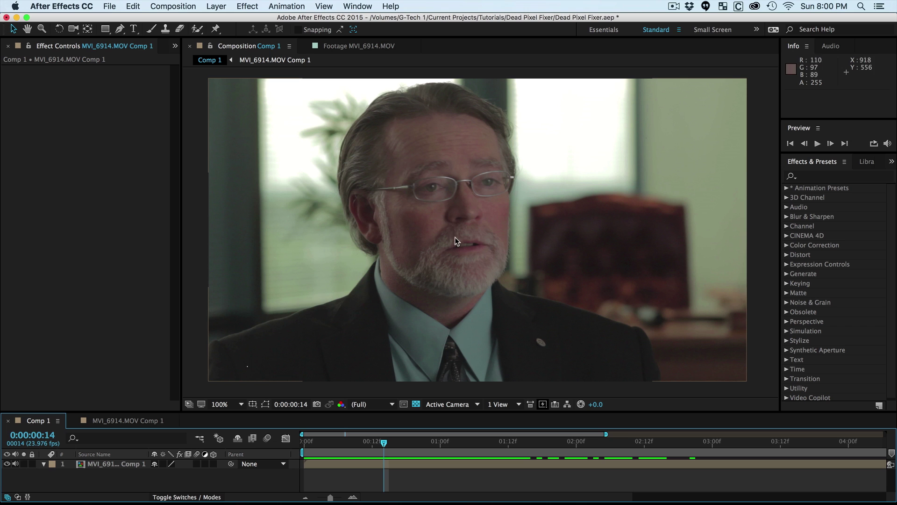
scroll(246, 367, up, 1)
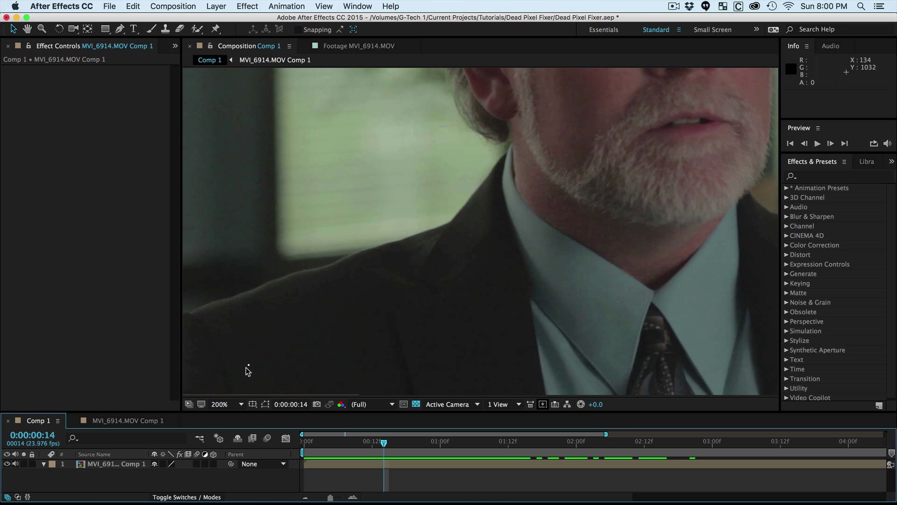
Pan and scrub the magnified view to inspect dead pixels on the face and background wall.
drag(667, 94, 383, 336)
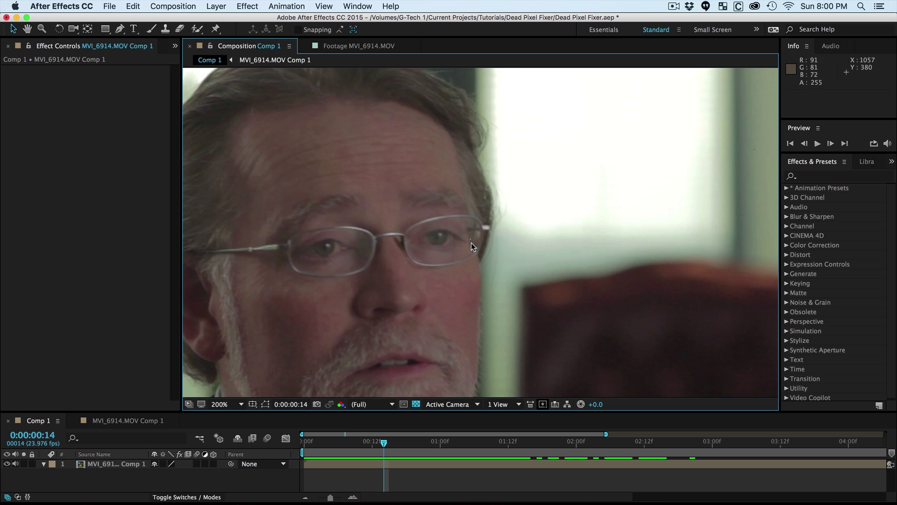
scroll(471, 242, up, 3)
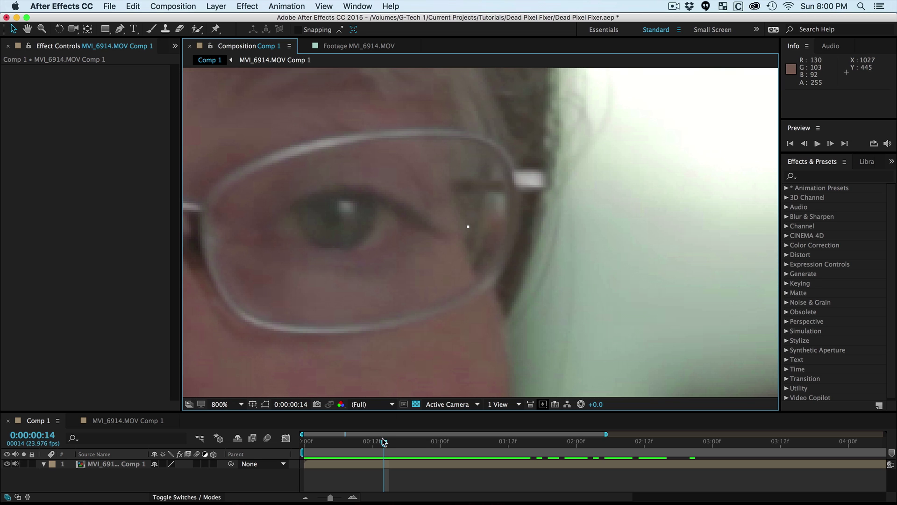
drag(383, 442, 390, 444)
drag(545, 207, 448, 278)
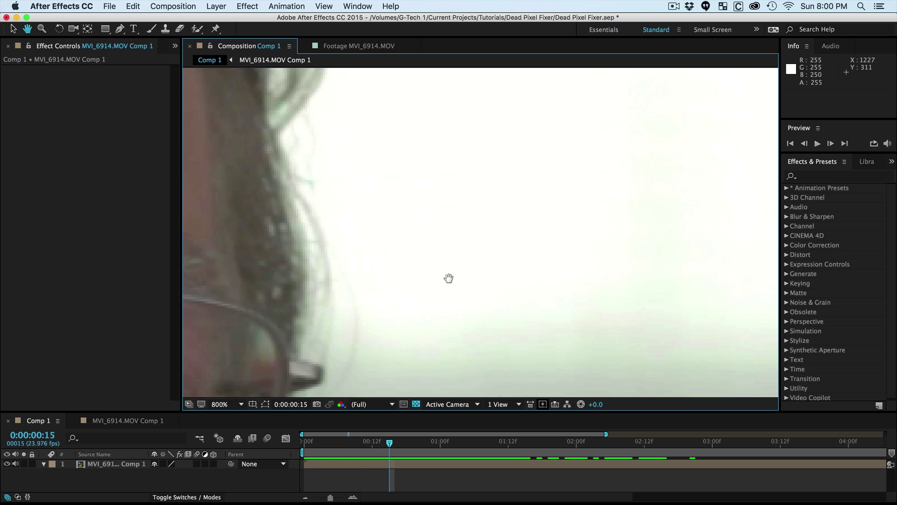
scroll(572, 244, down, 1)
drag(607, 239, 398, 252)
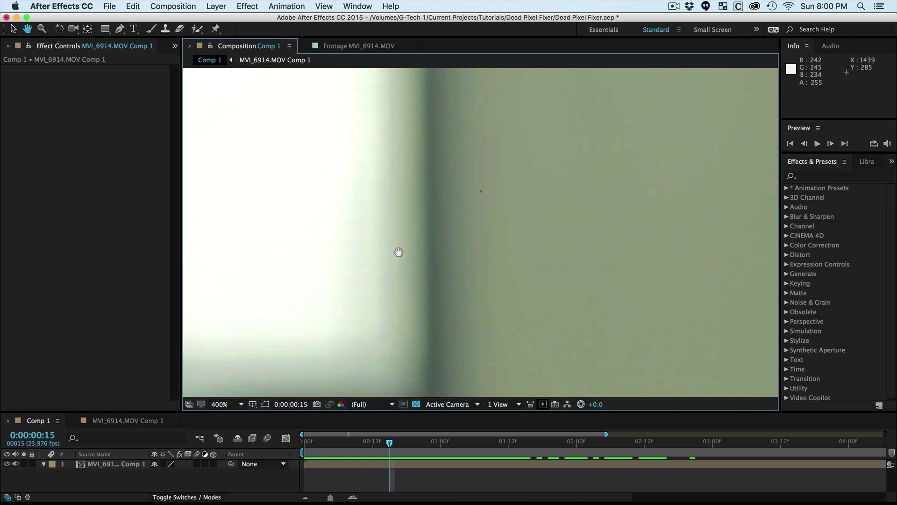
key(v)
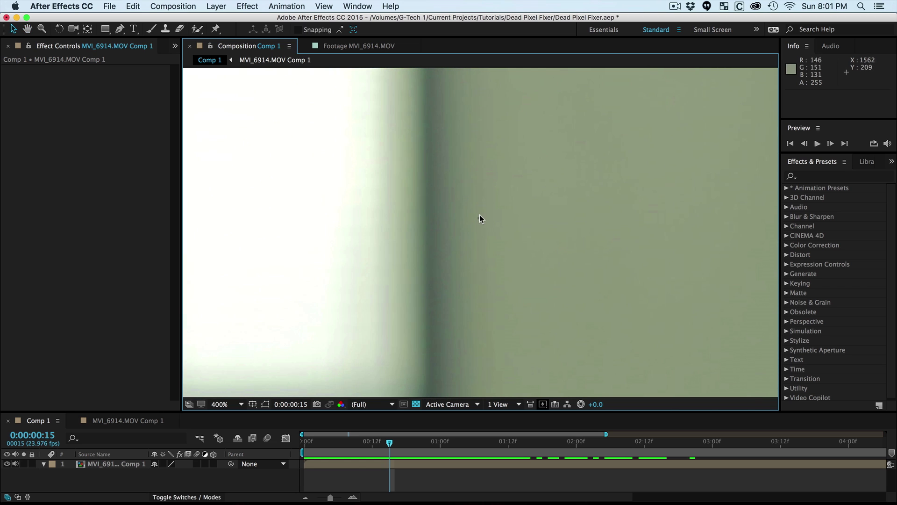
scroll(480, 214, up, 1)
mouse_move(390, 444)
mouse_down()
mouse_move(459, 444)
mouse_move(361, 442)
mouse_up()
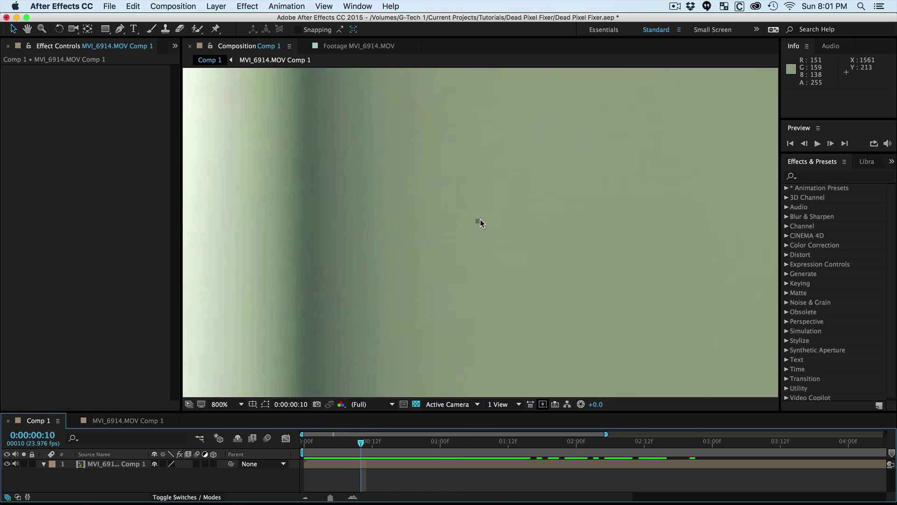
Zoom back out to the full frame and search Effects & Presets for 'dead'.
key(comma)
key(comma)
key(comma)
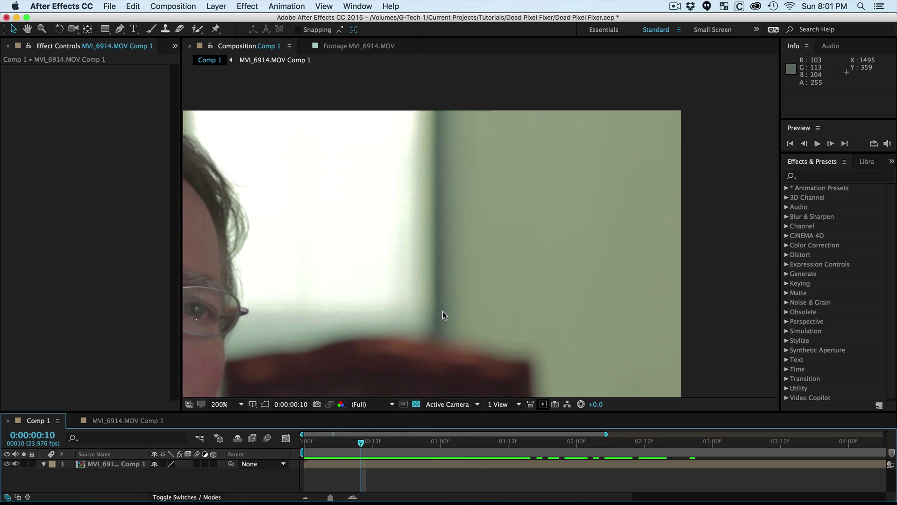
key(comma)
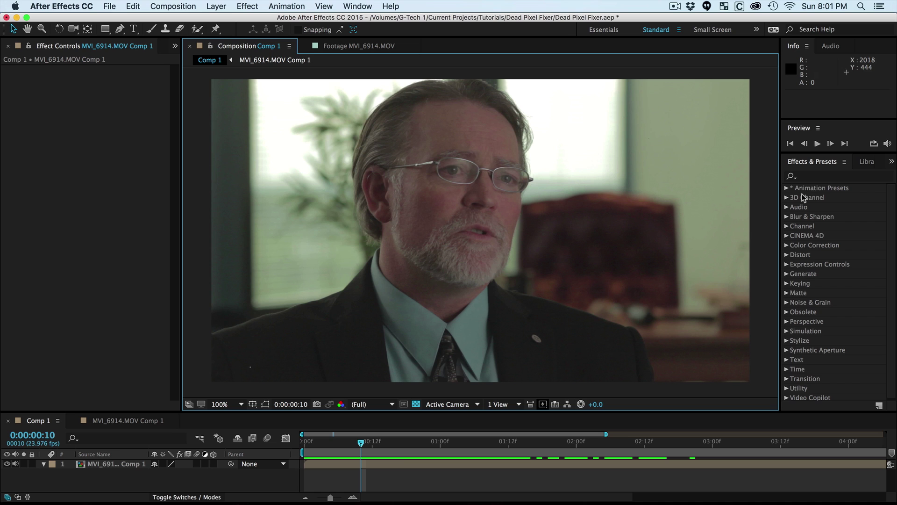
click(825, 178)
text(dead)
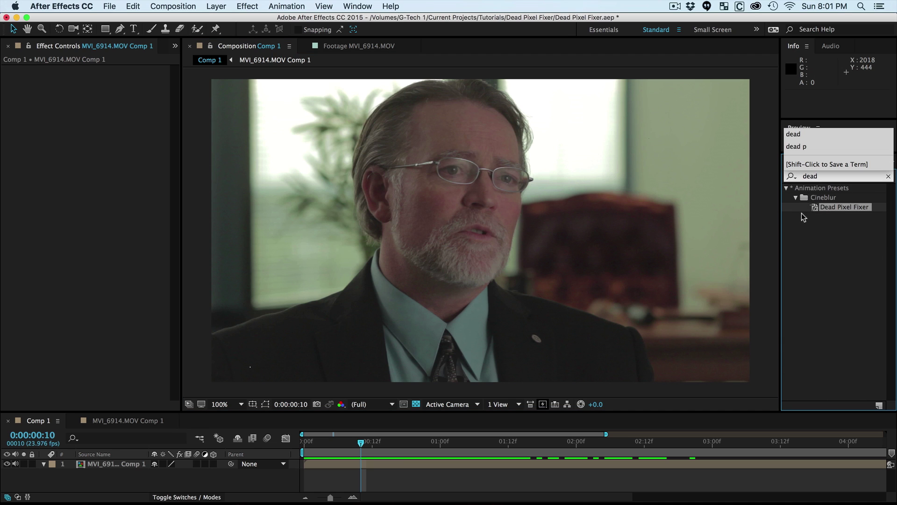
key(super+Tab)
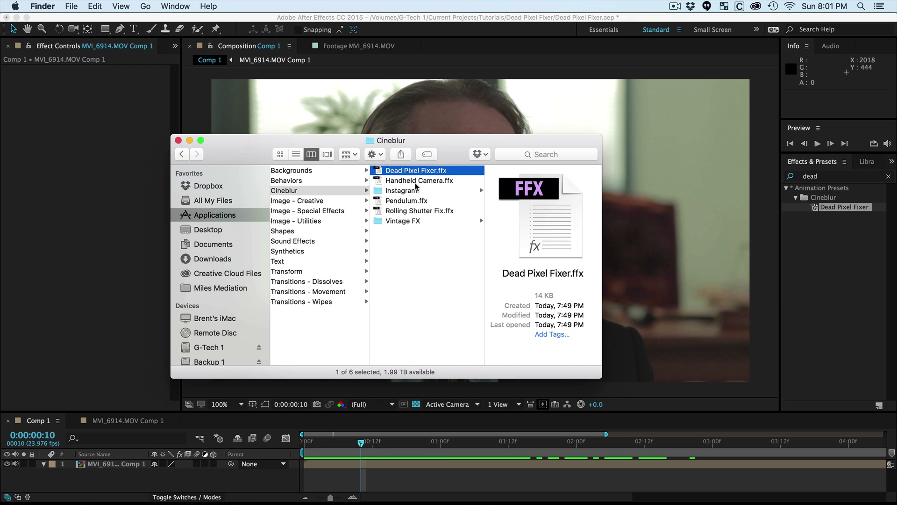
scroll(414, 197, left, 10)
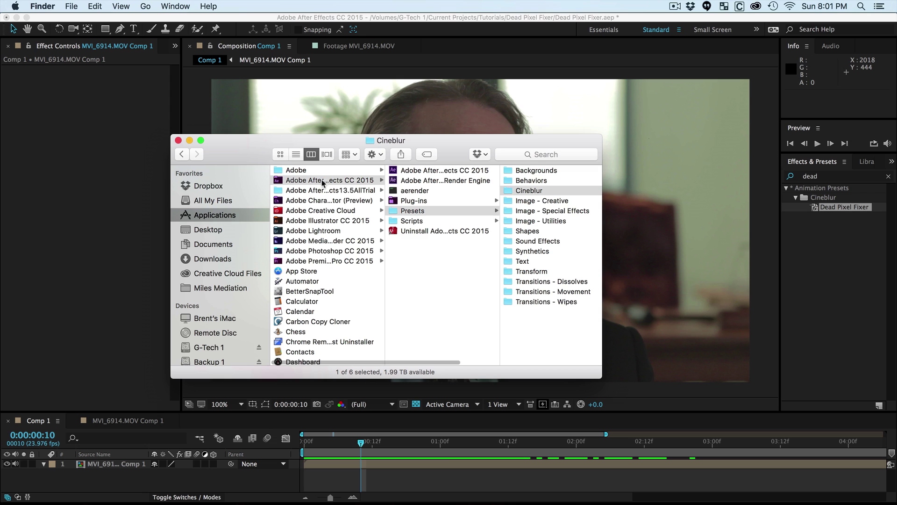
scroll(361, 197, right, 10)
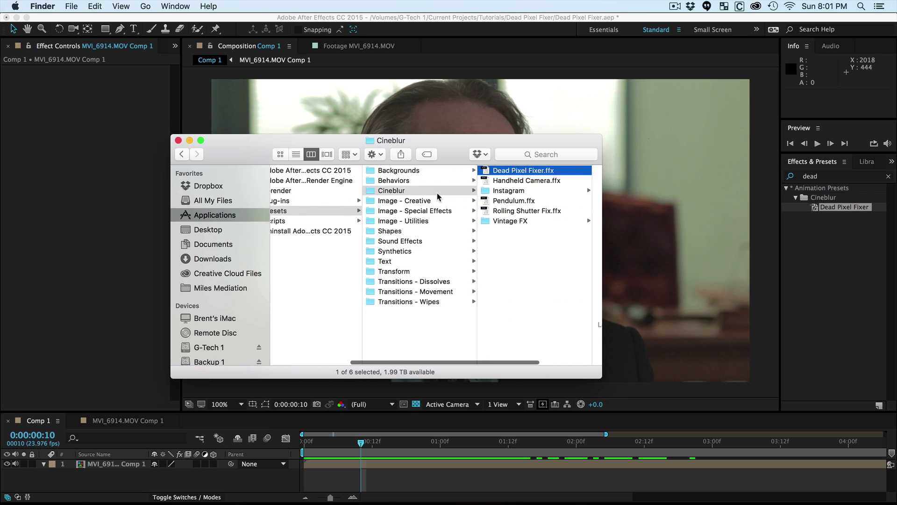
scroll(438, 197, right, 5)
scroll(451, 242, right, 3)
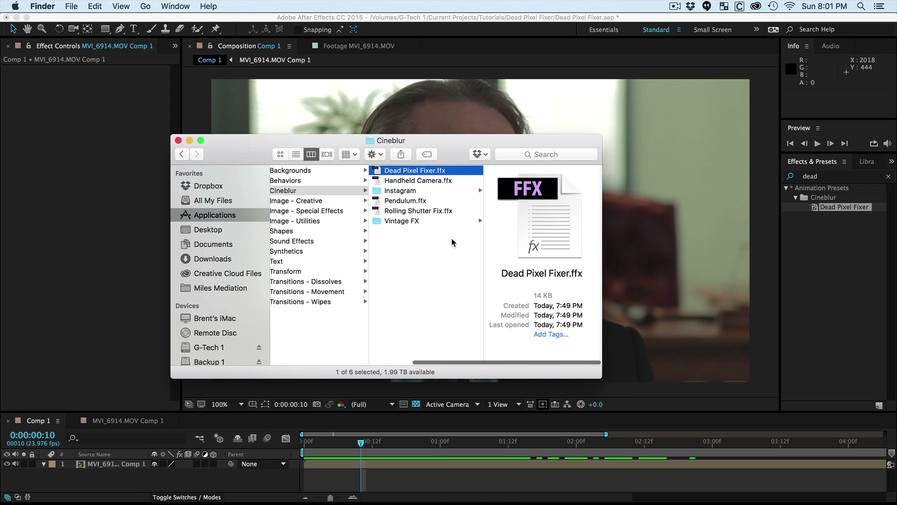
key(super+Tab)
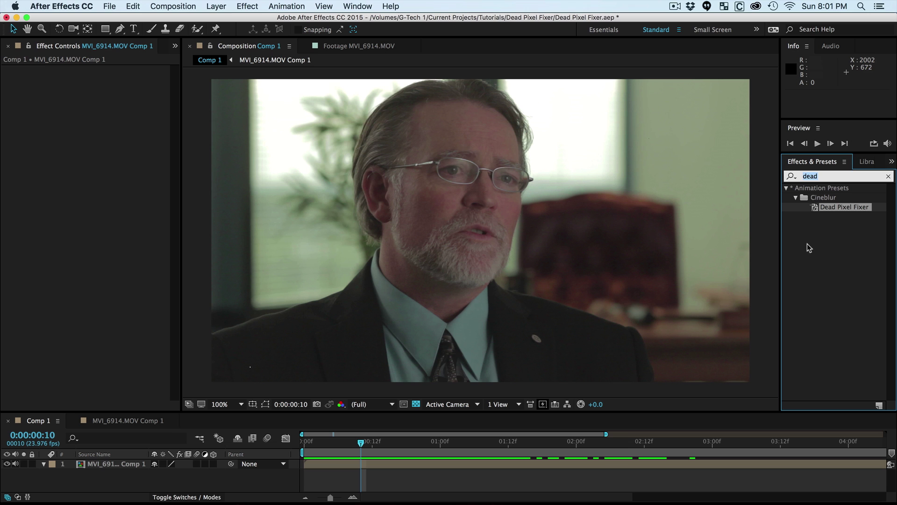
Drop Dead Pixel Fixer onto the interview layer, review Pixel Target 1 and Pixel Size 1, and collapse DON'T TOUCH 1.
drag(831, 210, 524, 253)
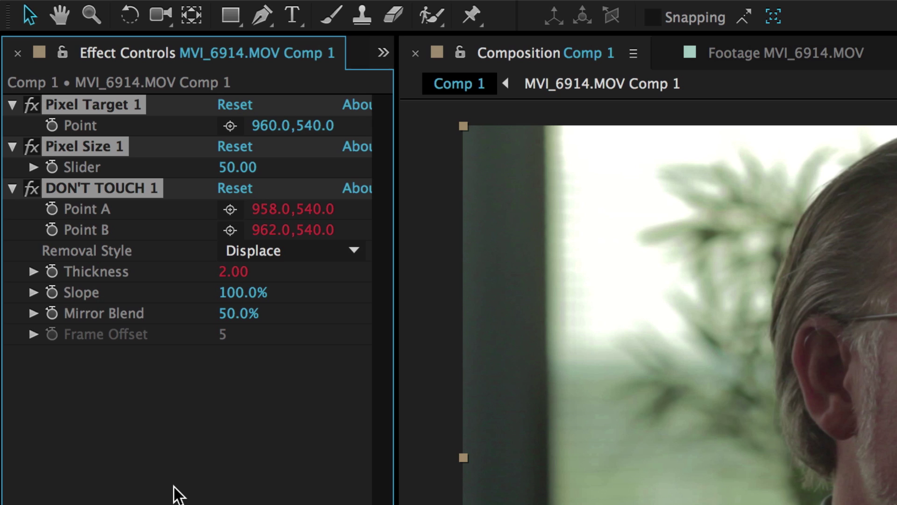
click(149, 400)
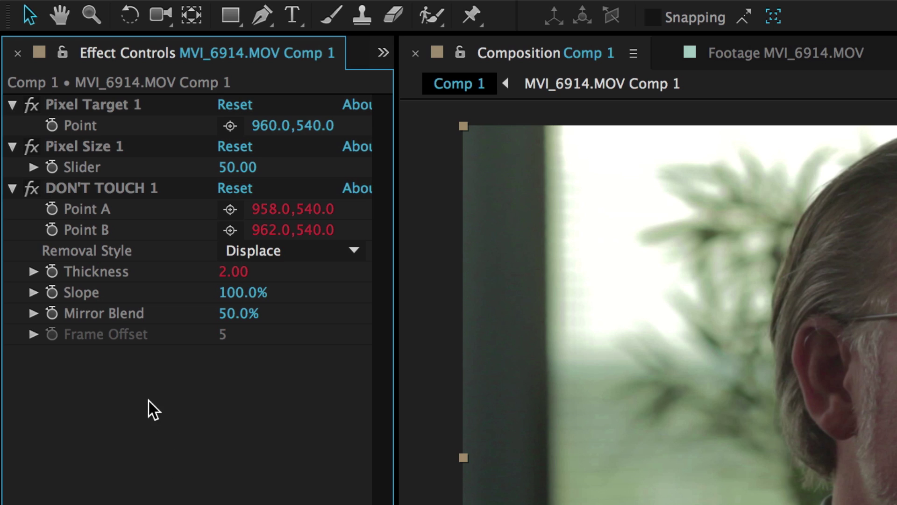
click(67, 102)
click(103, 147)
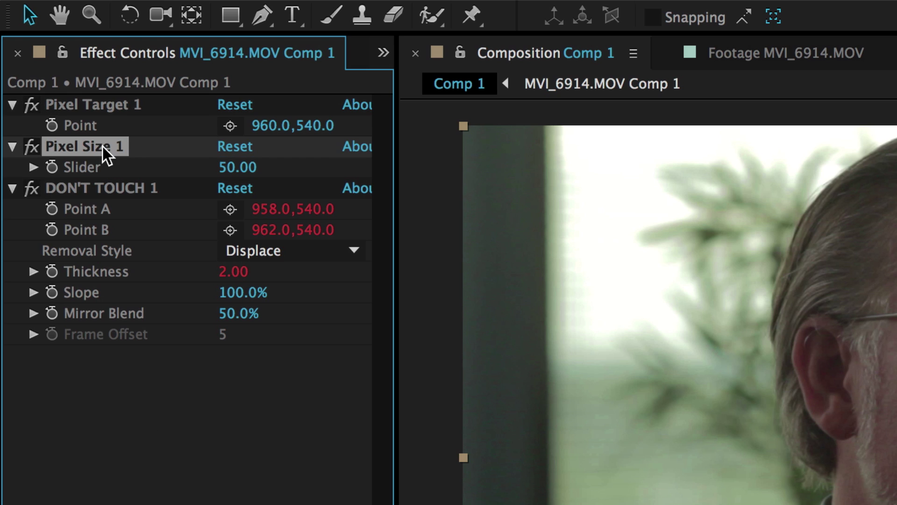
click(74, 187)
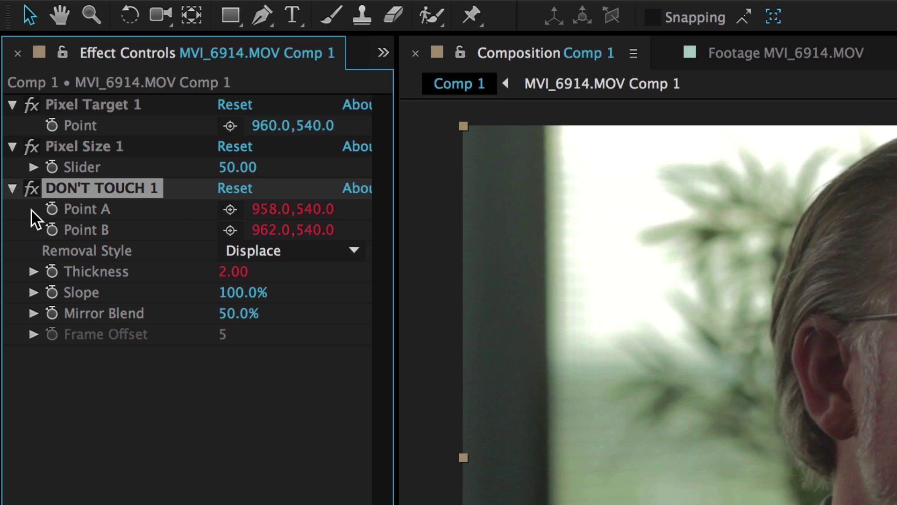
click(12, 188)
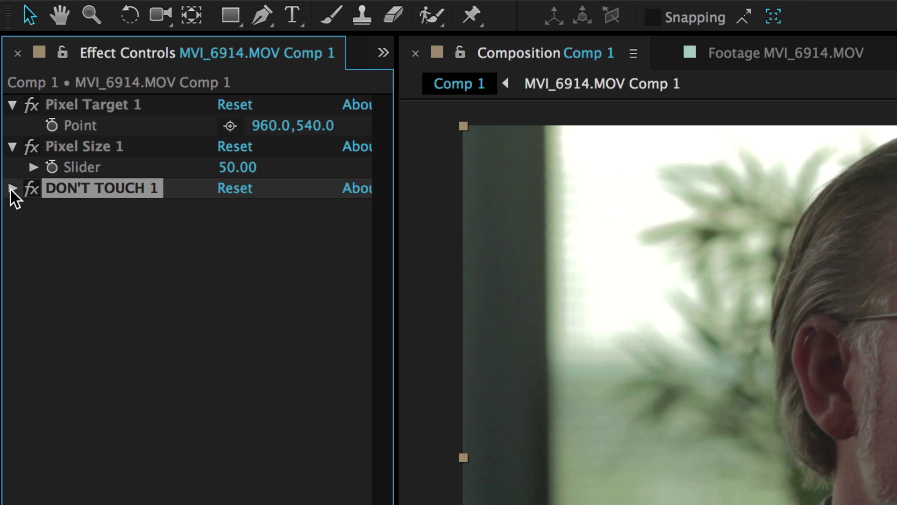
click(38, 214)
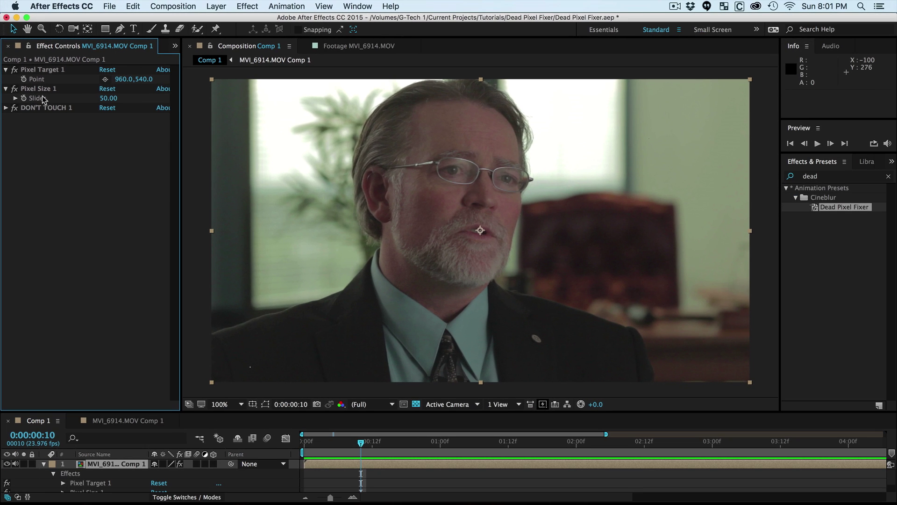
Pan to the background wall and set the Pixel Target point on its dead pixel (1560.9, 211.9).
key(h)
drag(607, 187, 488, 212)
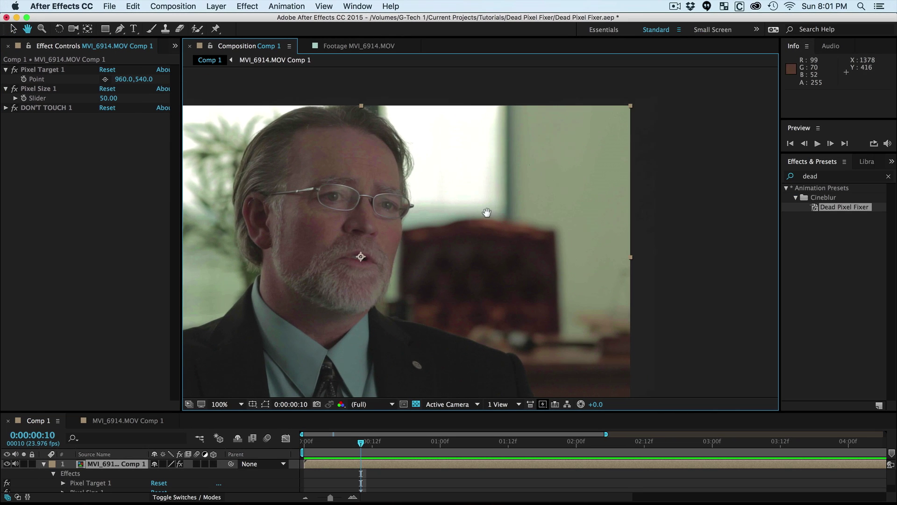
key(v)
scroll(518, 180, up, 2)
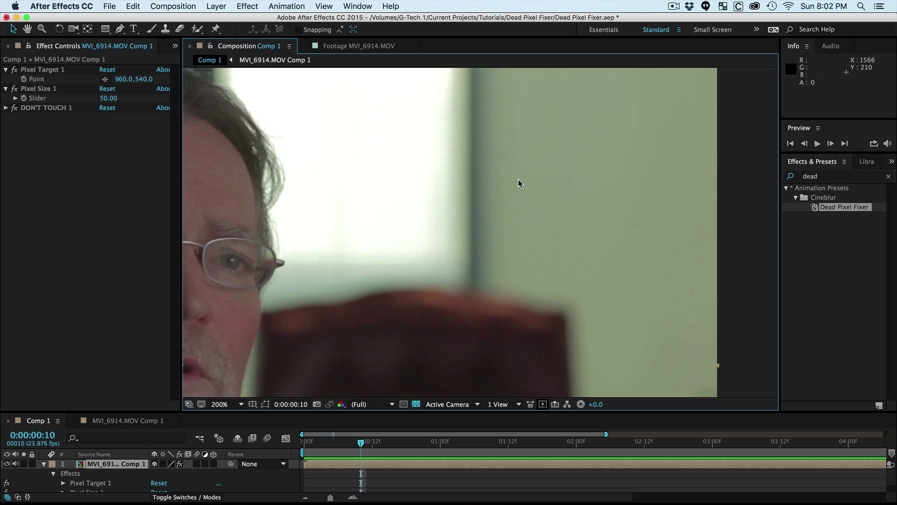
scroll(518, 179, up, 1)
scroll(514, 181, up, 1)
scroll(513, 181, up, 2)
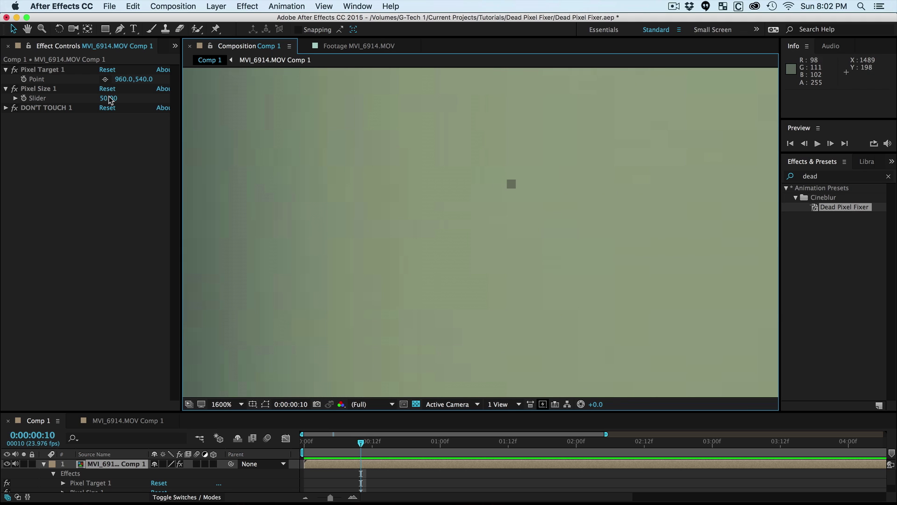
click(106, 80)
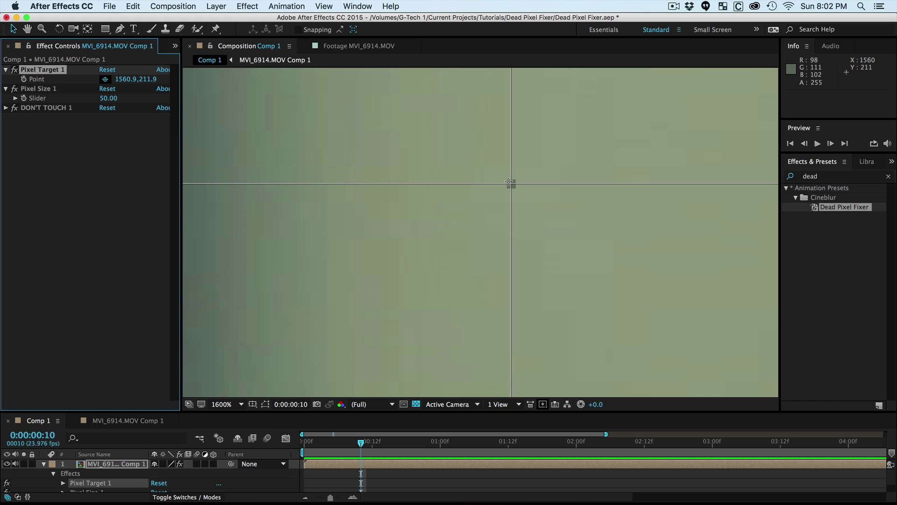
click(511, 183)
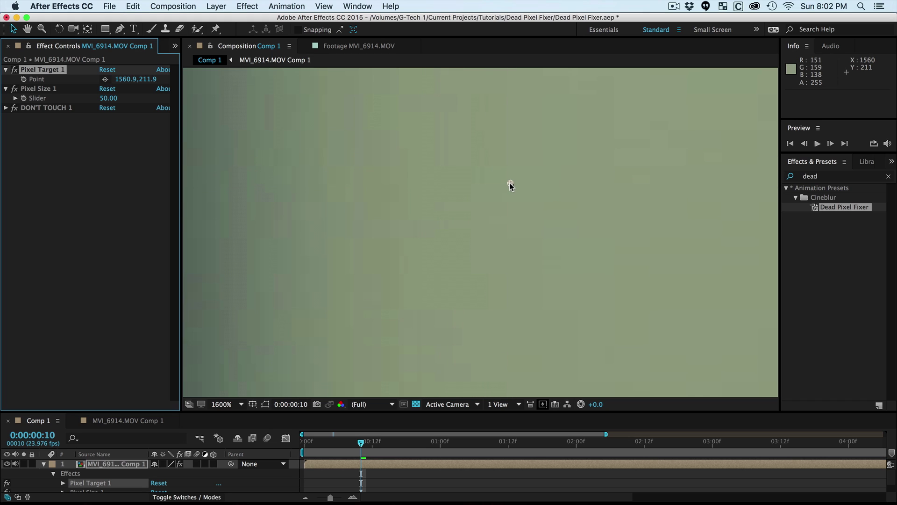
Deselect the layer, then scrub and play forward to confirm the wall pixel stays hidden.
click(386, 477)
drag(372, 443, 439, 447)
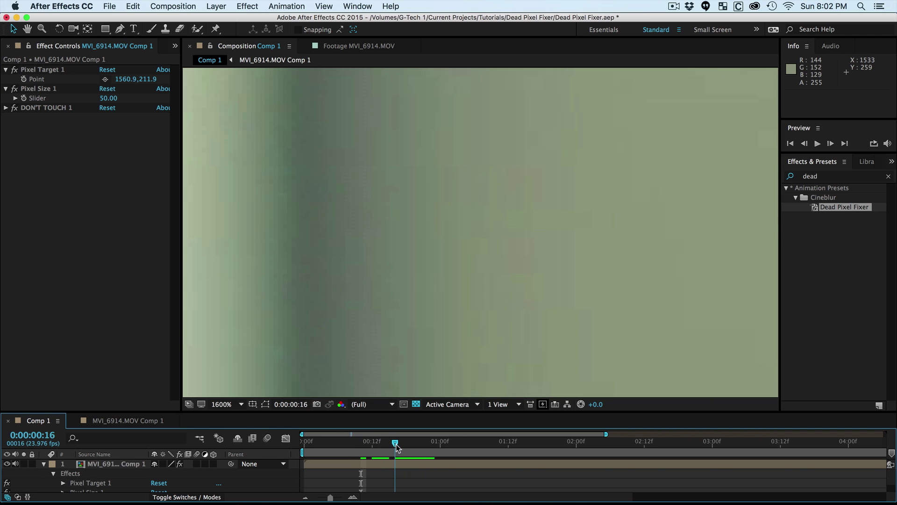
key(space)
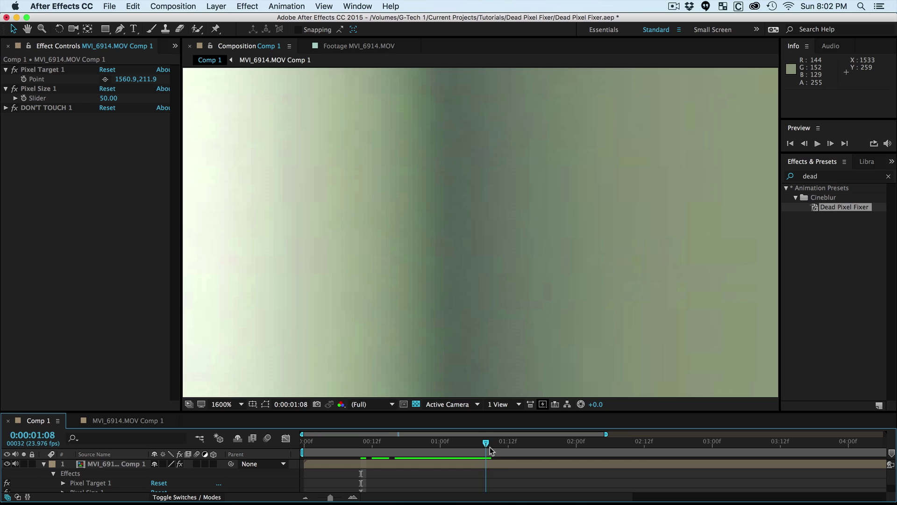
scroll(456, 300, down, 1)
scroll(593, 232, down, 1)
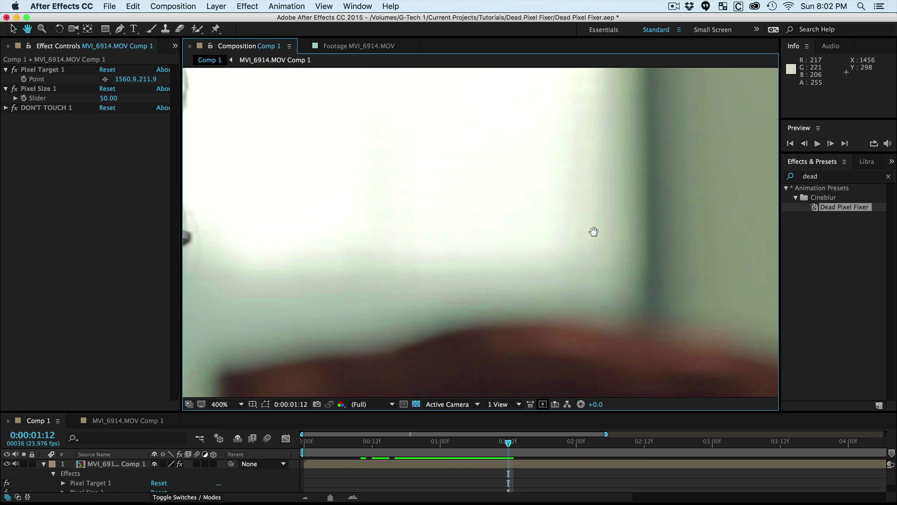
scroll(667, 238, down, 1)
scroll(439, 235, up, 1)
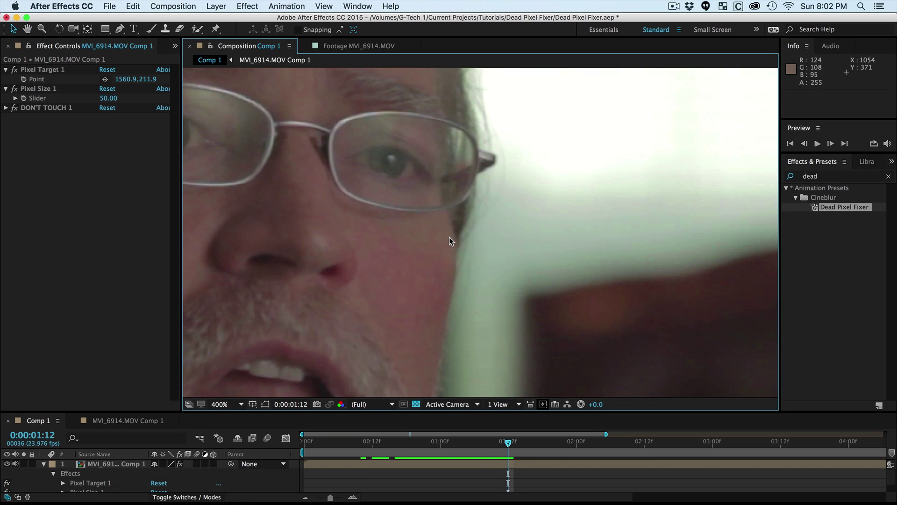
scroll(450, 238, up, 1)
Apply a second Dead Pixel Fixer from the 'dead' search results to the layer.
click(810, 176)
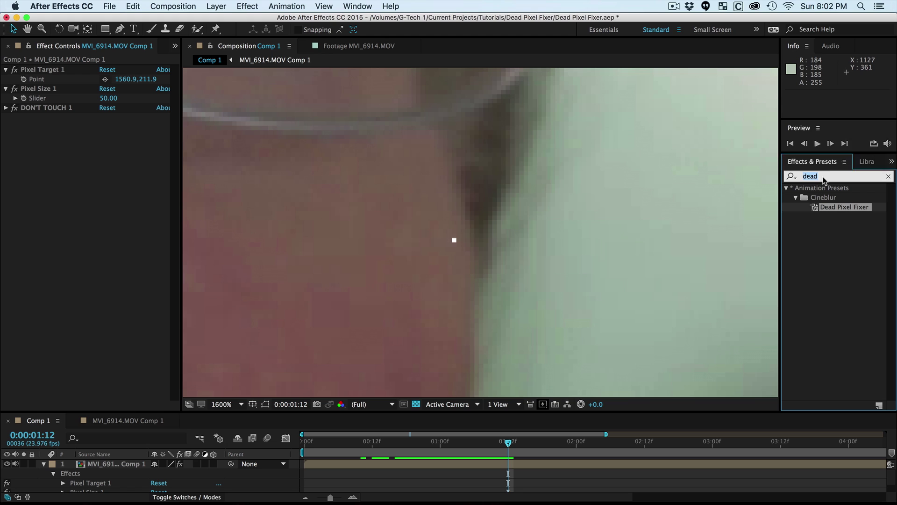
click(832, 231)
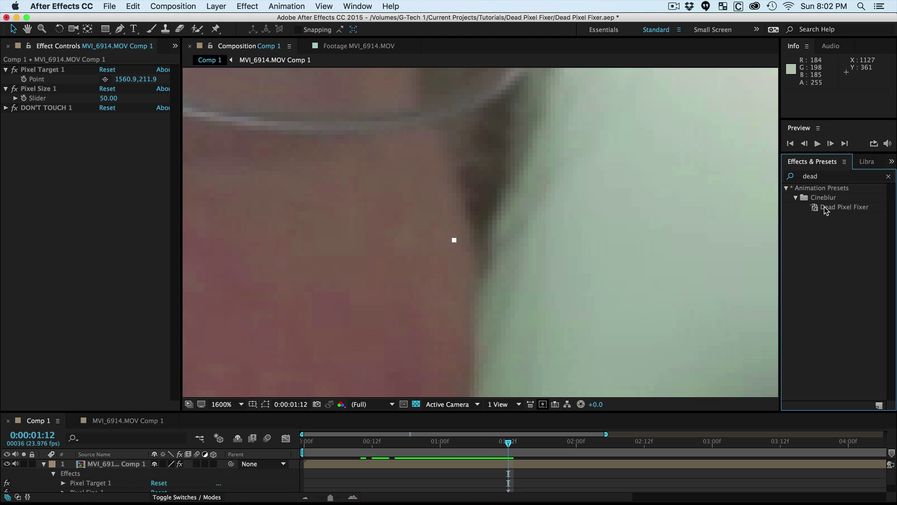
mouse_move(828, 208)
mouse_down()
mouse_move(444, 261)
mouse_move(50, 145)
mouse_up()
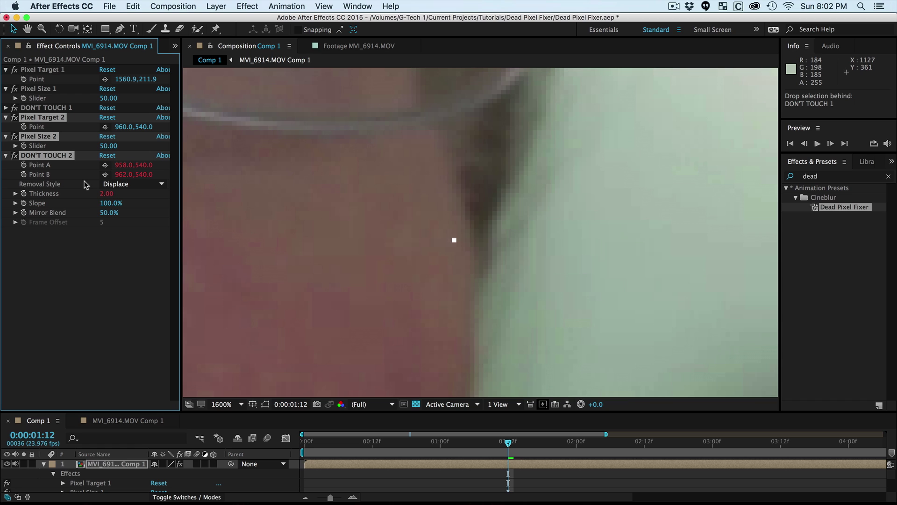
Aim Pixel Target 2 at the white pixel near the glasses (about 1056, 372), then scrub back.
click(84, 241)
click(105, 126)
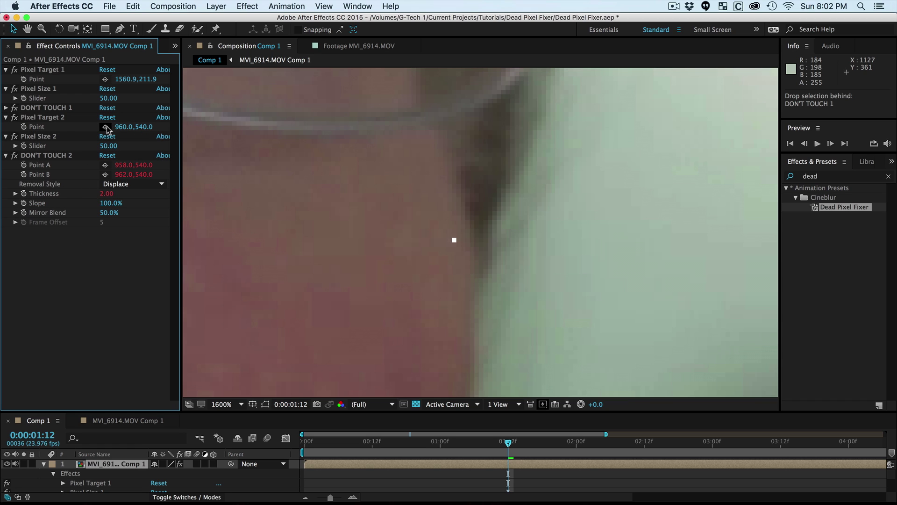
click(350, 177)
click(453, 240)
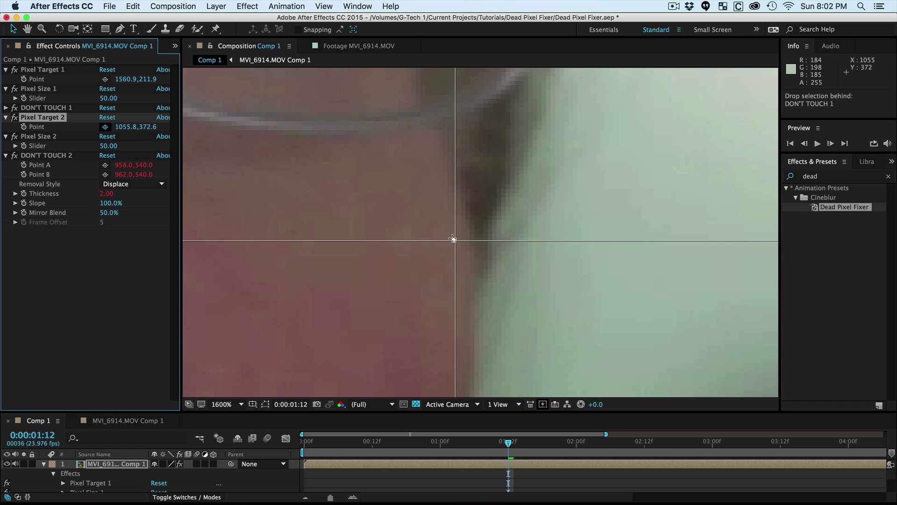
click(144, 267)
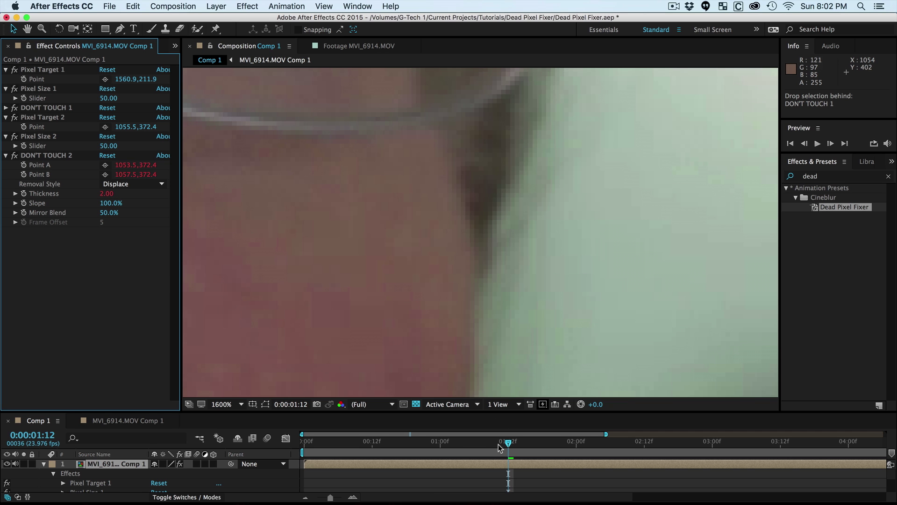
click(483, 443)
drag(483, 443, 446, 442)
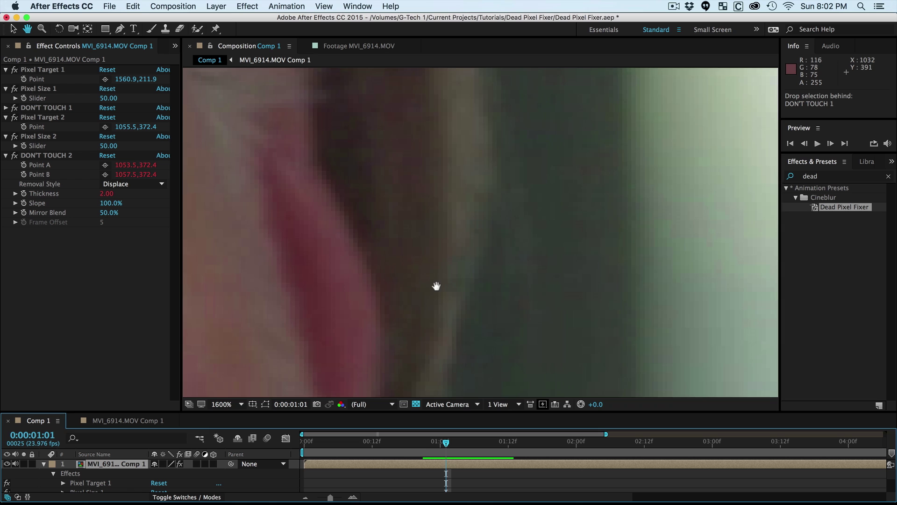
Pan the magnified view around the frame until the white speck in the dark area shows at 1:01.
mouse_move(437, 287)
mouse_down()
mouse_move(353, 342)
mouse_move(421, 313)
mouse_move(477, 253)
mouse_move(705, 172)
mouse_move(738, 150)
mouse_up()
scroll(738, 150, down, 1)
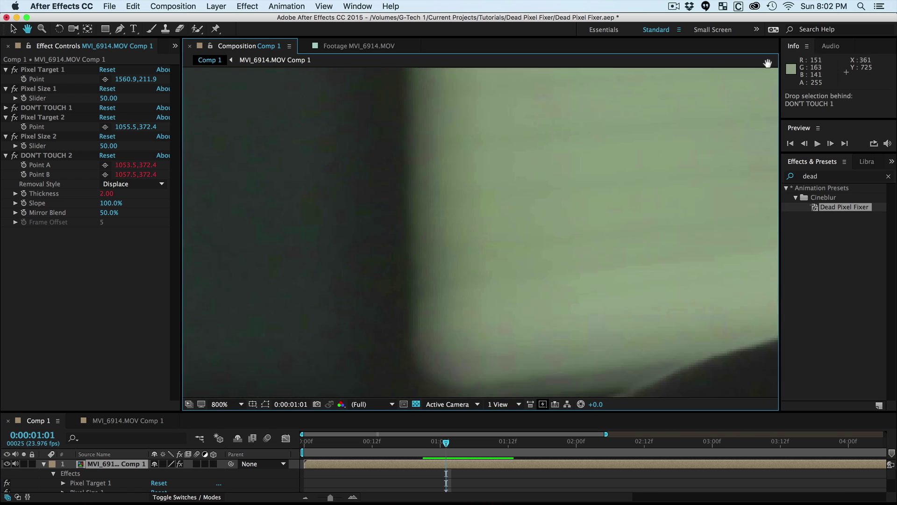
mouse_move(701, 175)
mouse_down()
mouse_move(557, 261)
mouse_move(421, 297)
mouse_move(457, 79)
mouse_up()
mouse_move(641, 250)
mouse_down()
mouse_move(469, 220)
mouse_move(484, 222)
mouse_up()
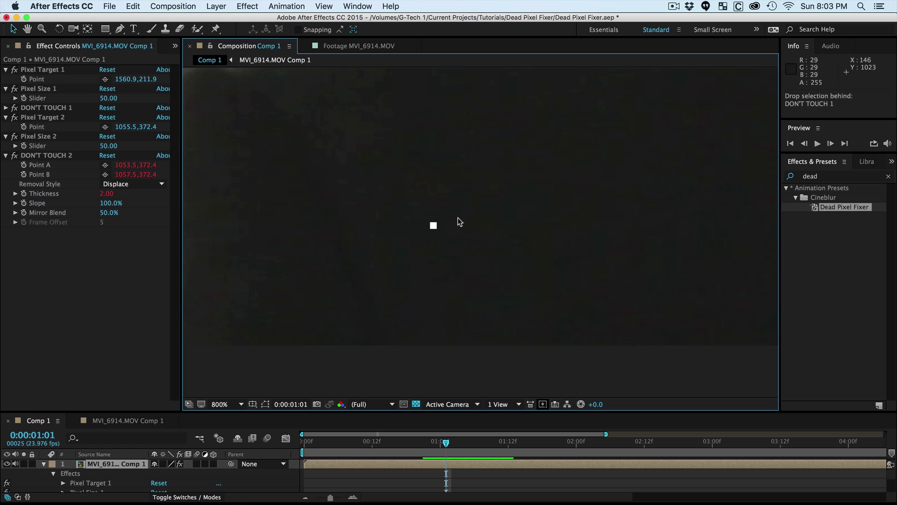
Add a third Dead Pixel Fixer and place Pixel Target 3 on the dark-area speck (about 138, 1027).
drag(845, 207, 13, 287)
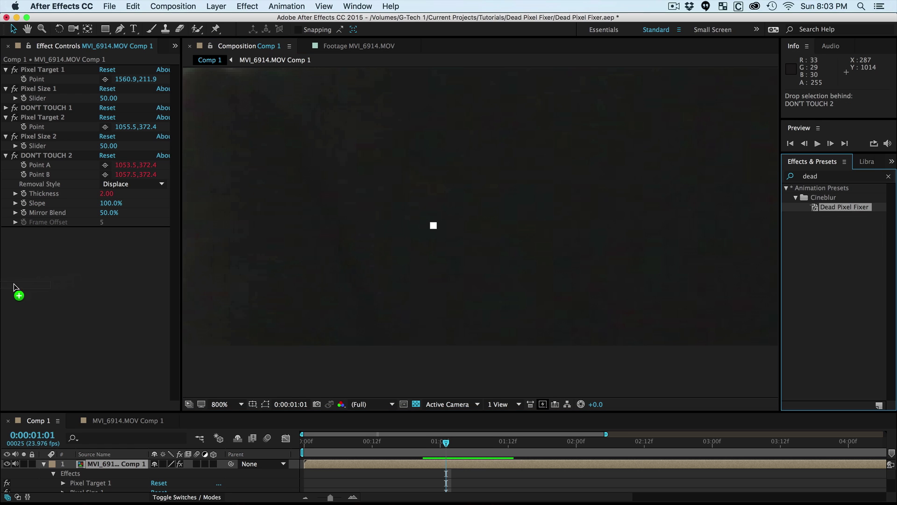
drag(13, 286, 93, 292)
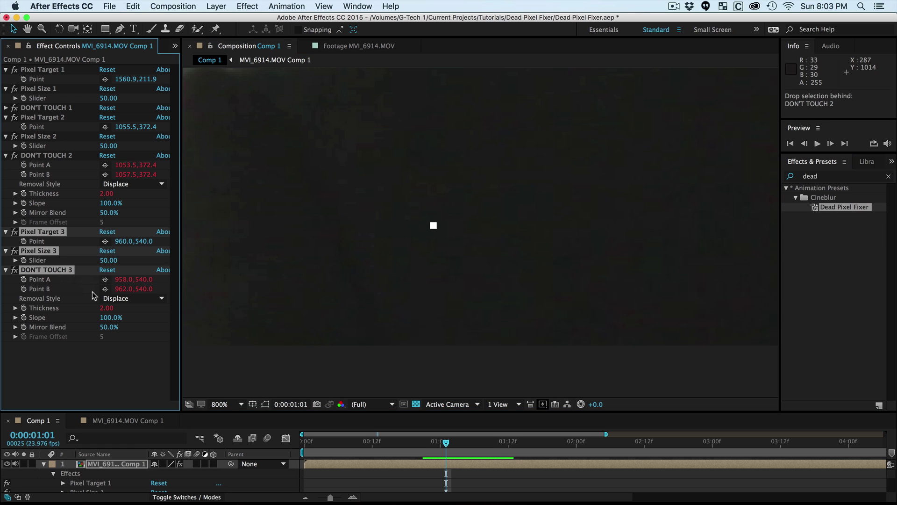
click(89, 353)
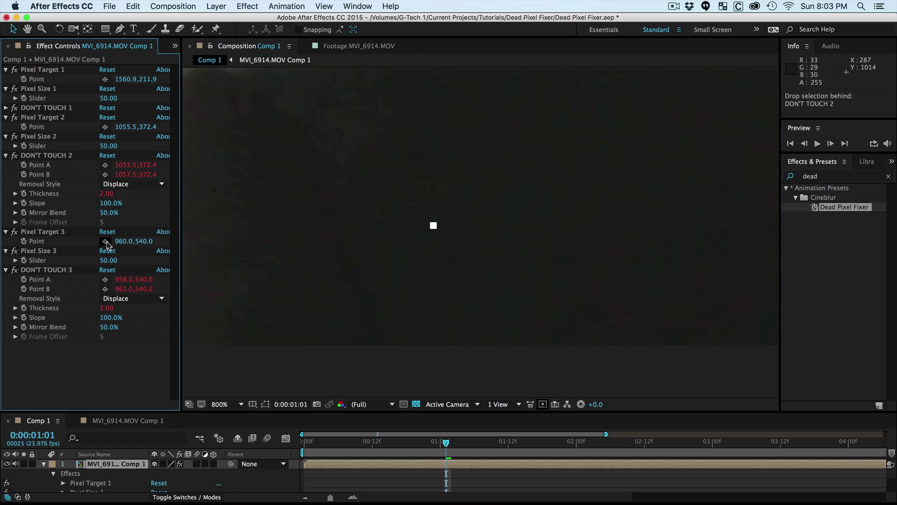
click(106, 242)
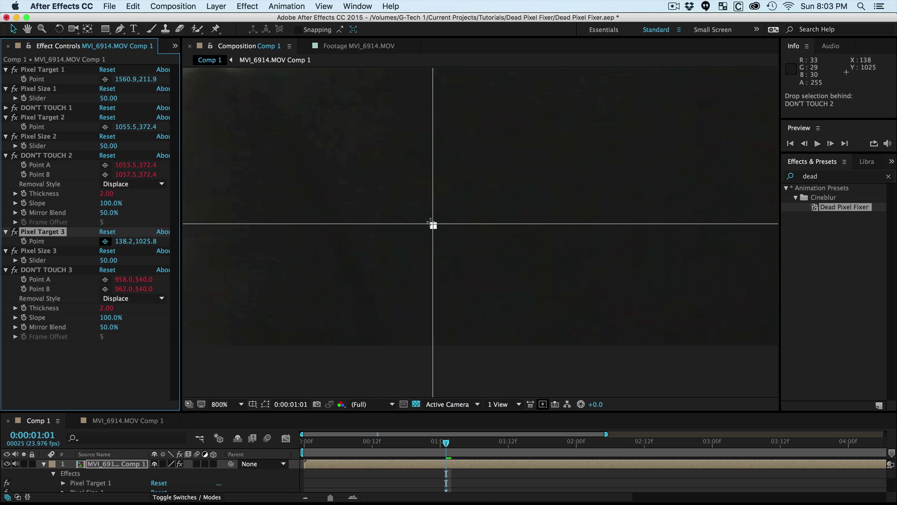
drag(432, 225, 432, 225)
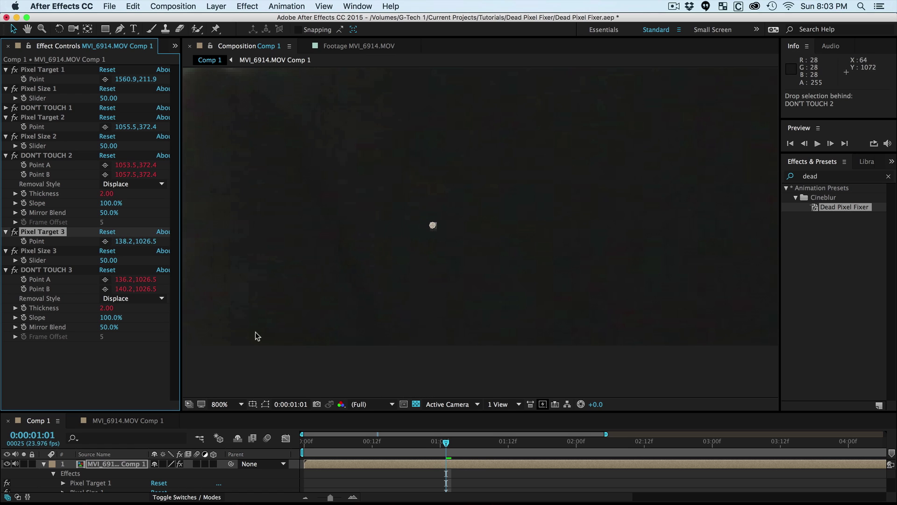
click(151, 363)
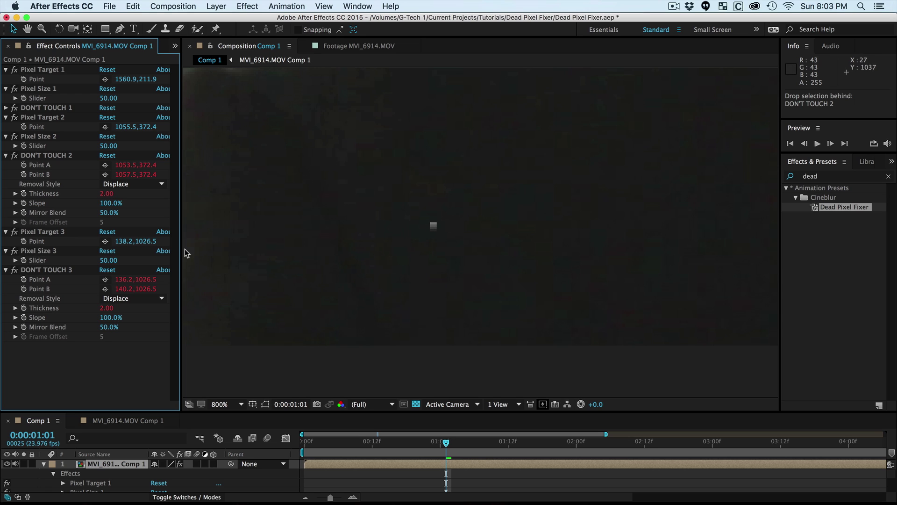
click(59, 251)
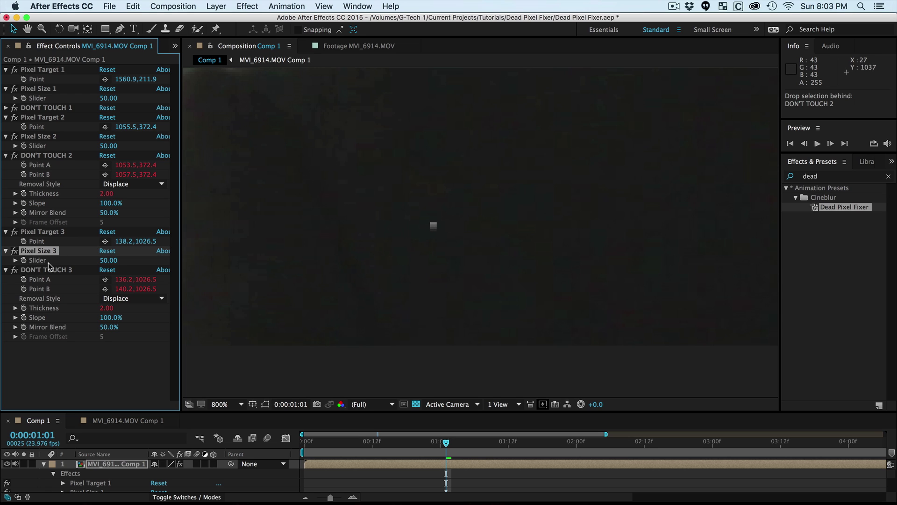
Collapse the effects, expand Pixel Target 3 and Pixel Size 3, and raise Pixel Size 3 to 63.
super+click(7, 269)
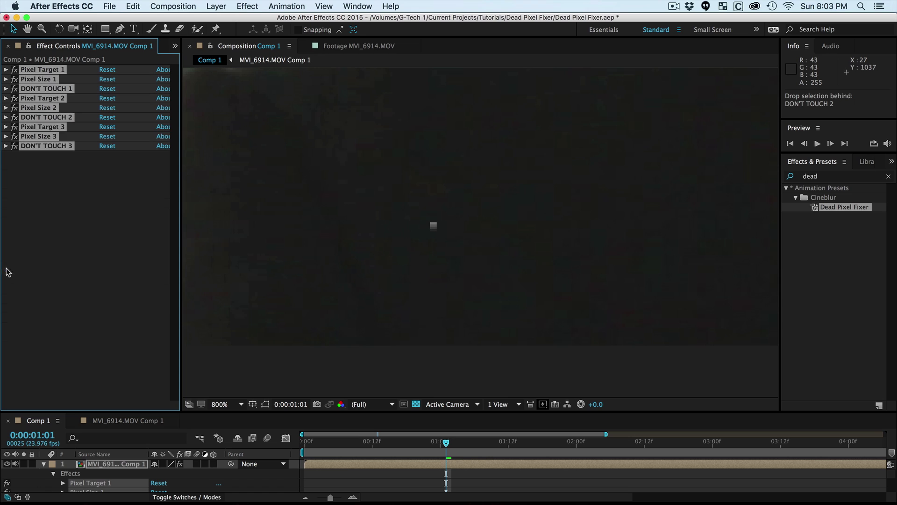
click(5, 127)
click(6, 146)
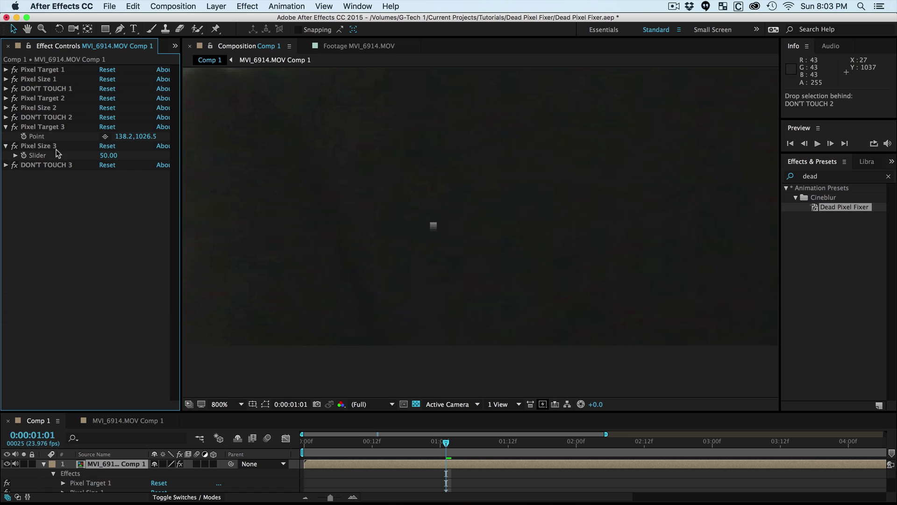
click(49, 147)
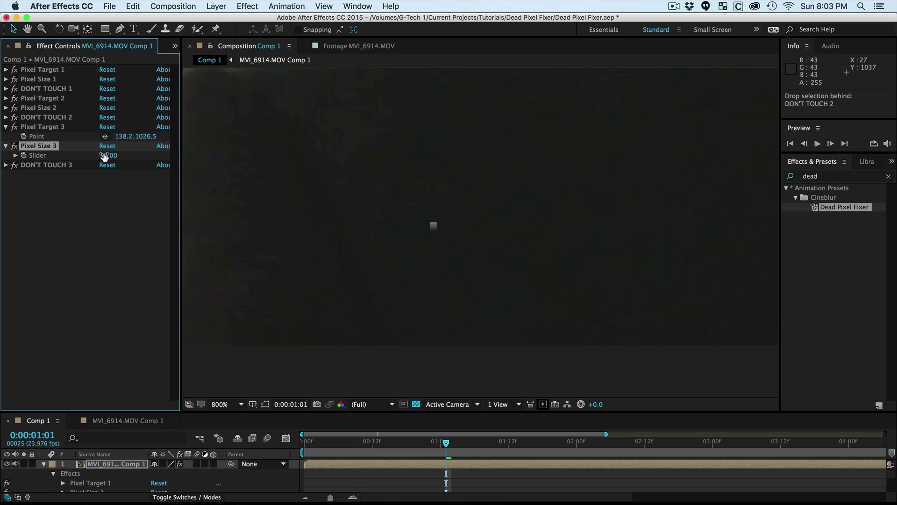
drag(105, 156, 110, 159)
click(108, 156)
text(50)
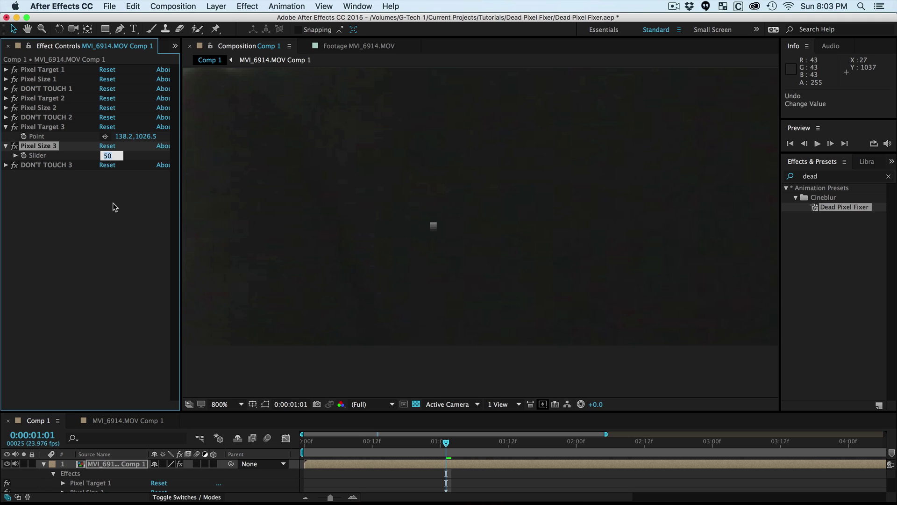
key(Up)
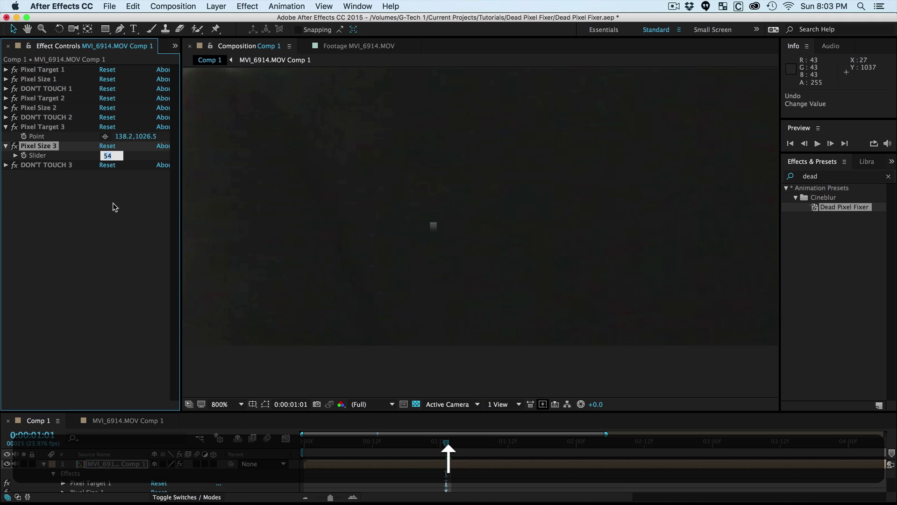
key(Up)
key(Up)
key(Up)
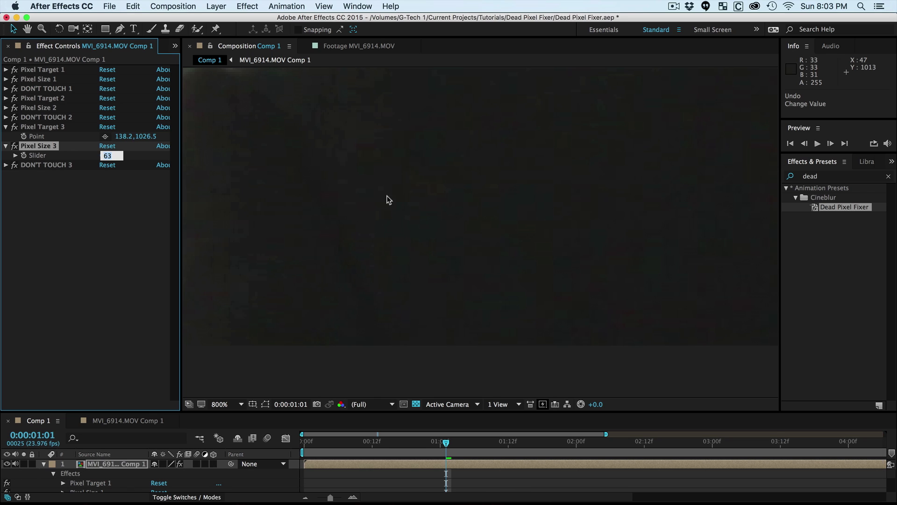
click(130, 191)
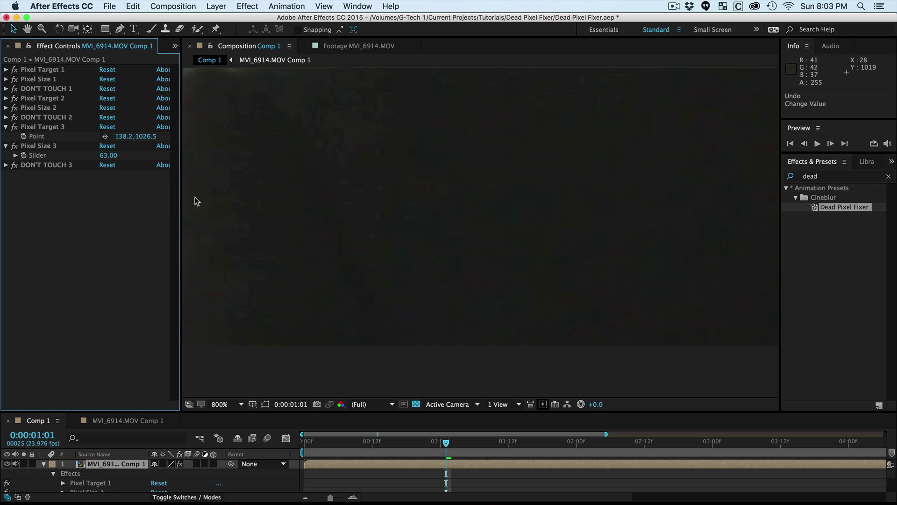
Toggle DON'T TOUCH 3 for a before/after comparison, then zoom out to 100% and deselect the layer.
mouse_move(447, 443)
mouse_down()
mouse_move(502, 443)
mouse_move(423, 443)
mouse_up()
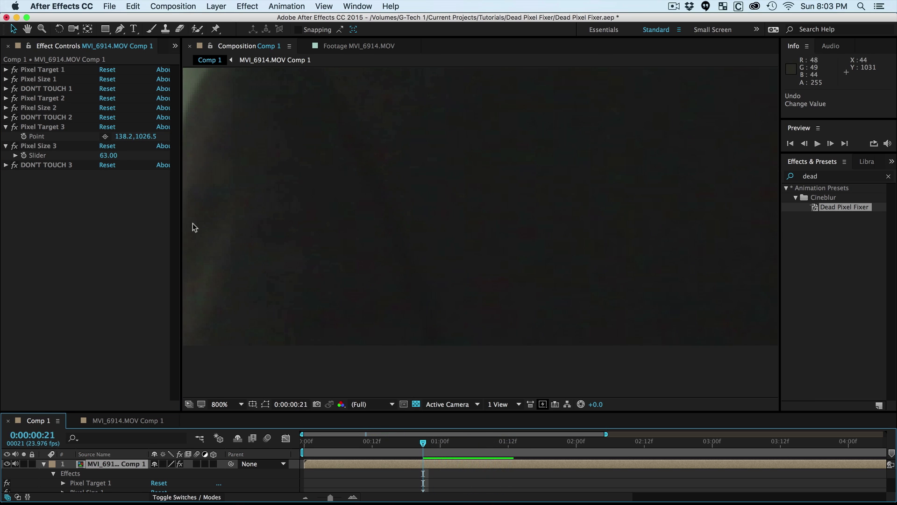
click(12, 165)
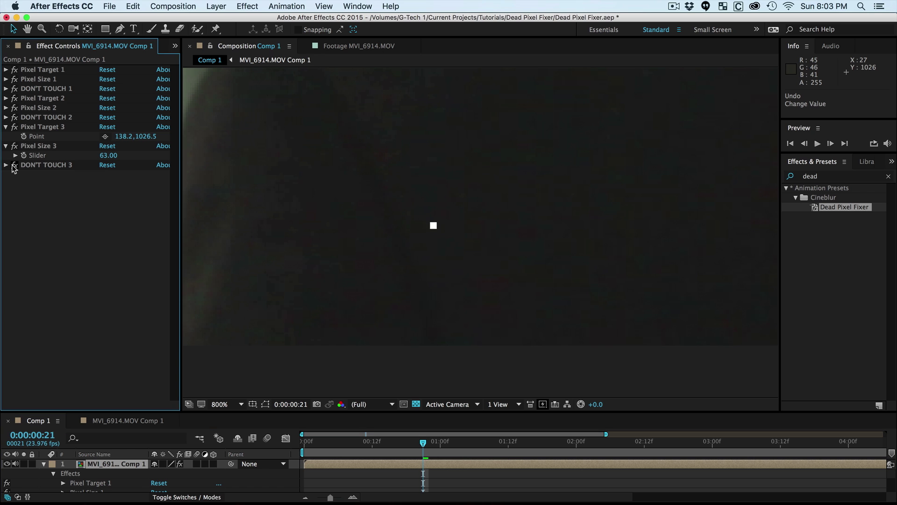
scroll(481, 181, down, 3)
key(h)
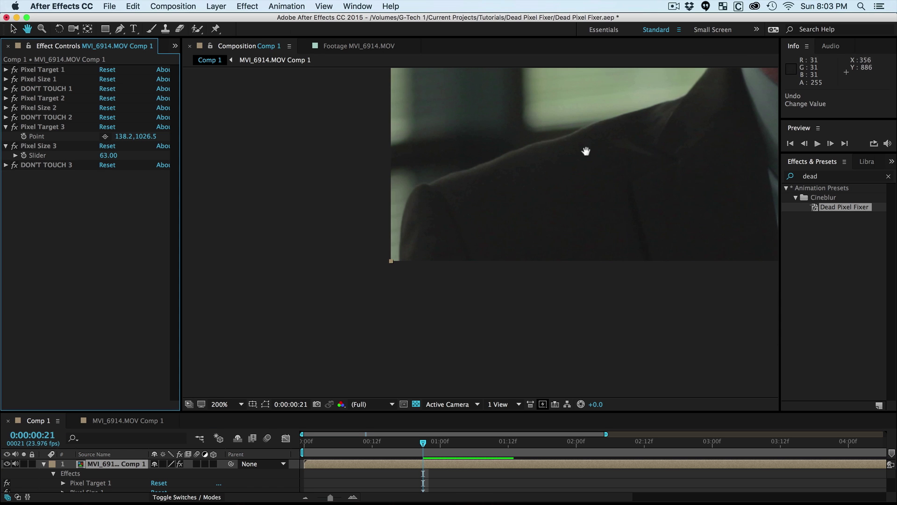
mouse_move(586, 152)
mouse_down()
mouse_move(504, 213)
mouse_move(461, 230)
mouse_up()
scroll(504, 213, down, 1)
key(v)
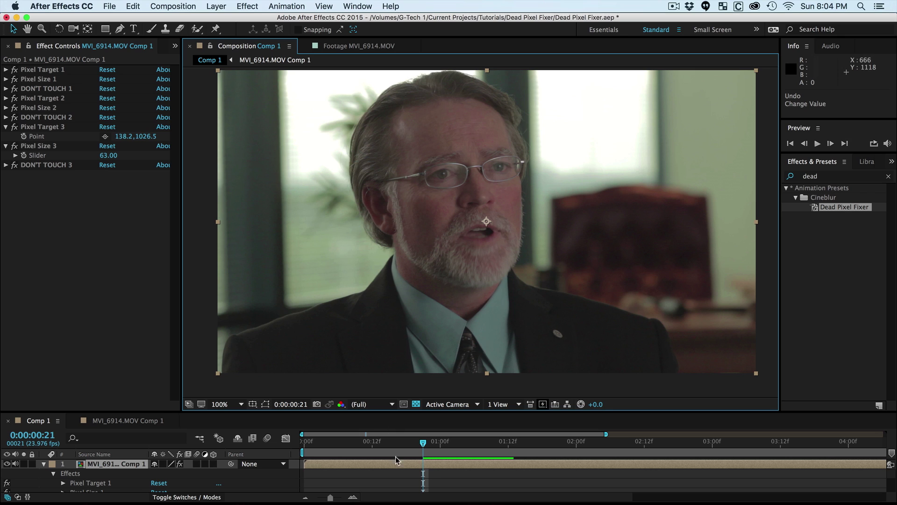
click(398, 475)
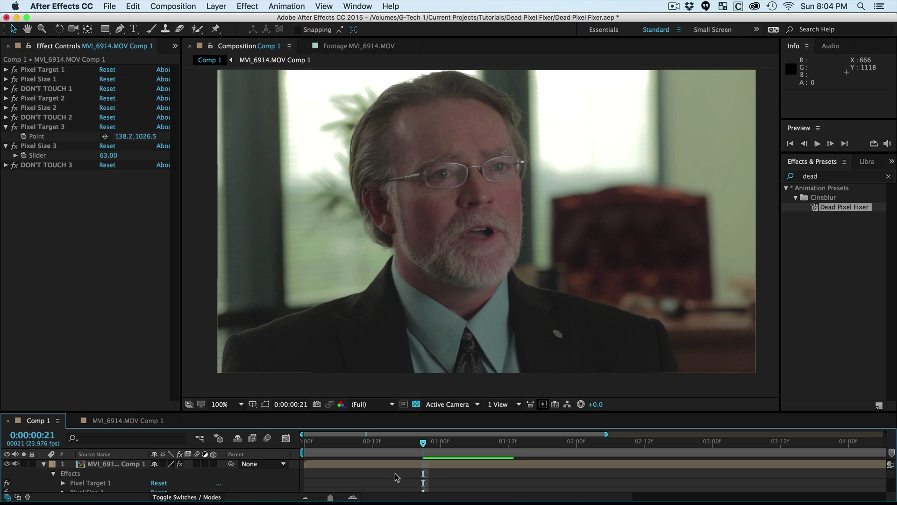